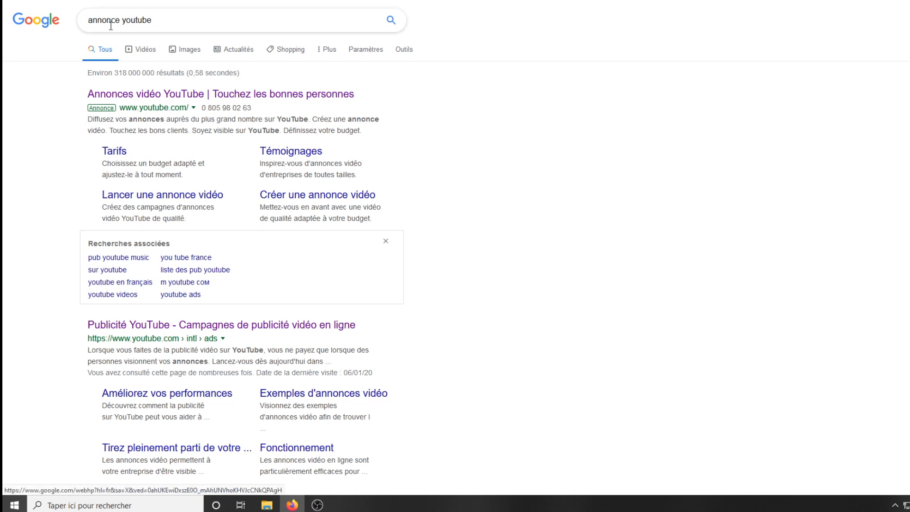
Start a video campaign from the sponsored YouTube Ads result and paste the link of the "Mon FILS est un RATÉ" video as the ad video
click(287, 97)
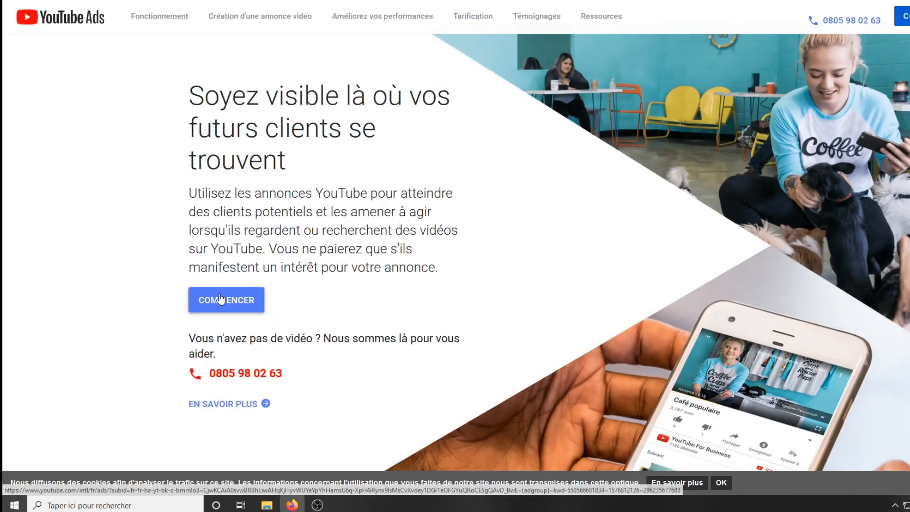
click(222, 299)
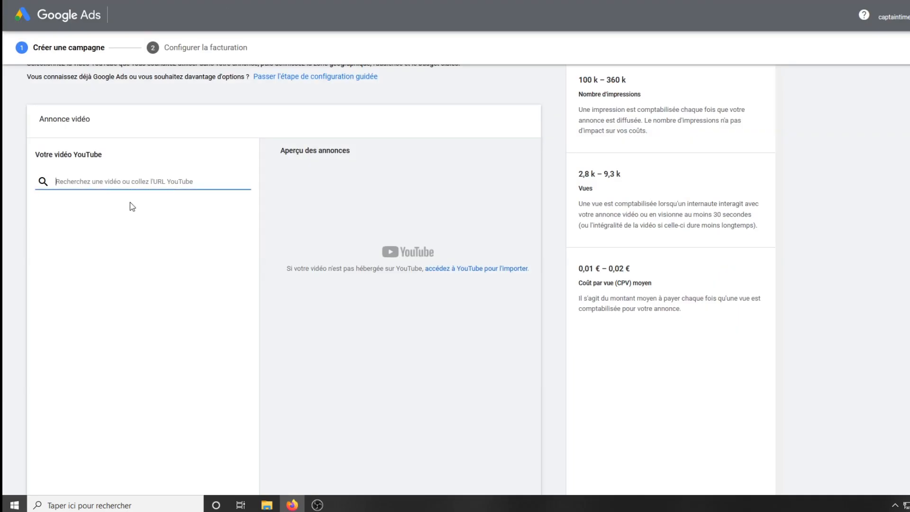
scroll(132, 207, up, 2)
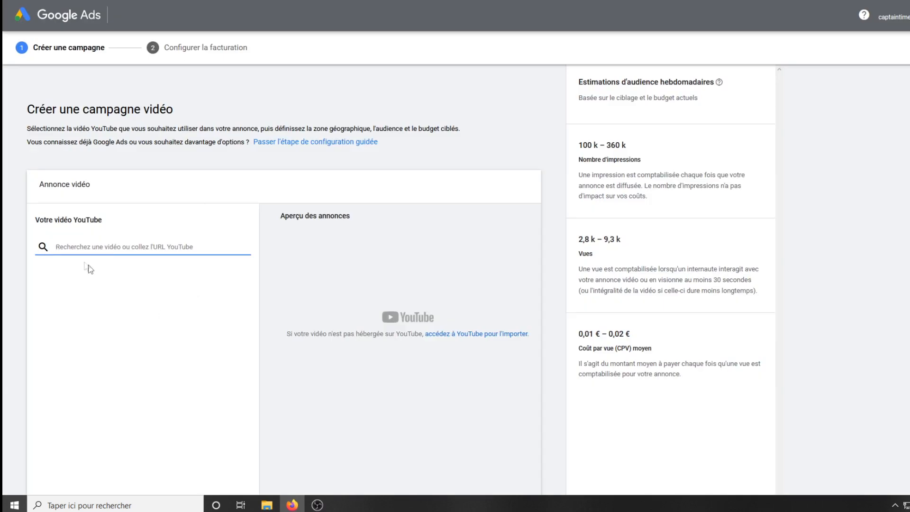
right_click(82, 242)
click(116, 289)
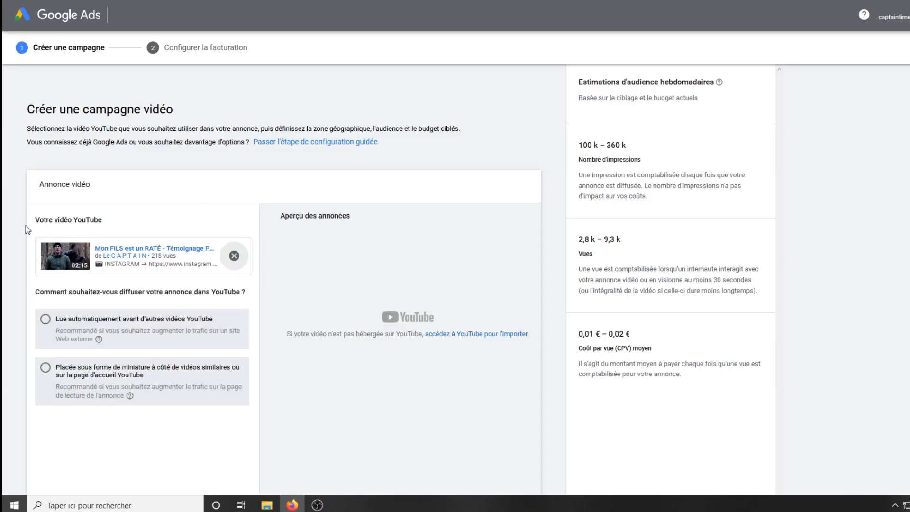
Set the ad to appear as a thumbnail beside similar videos or on the YouTube home page, and preview it for computers
scroll(19, 242, down, 1)
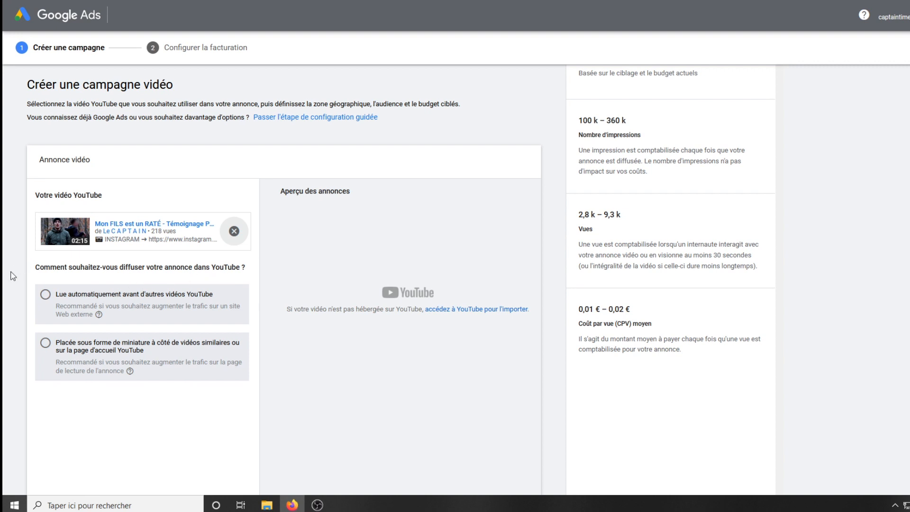
scroll(13, 277, down, 1)
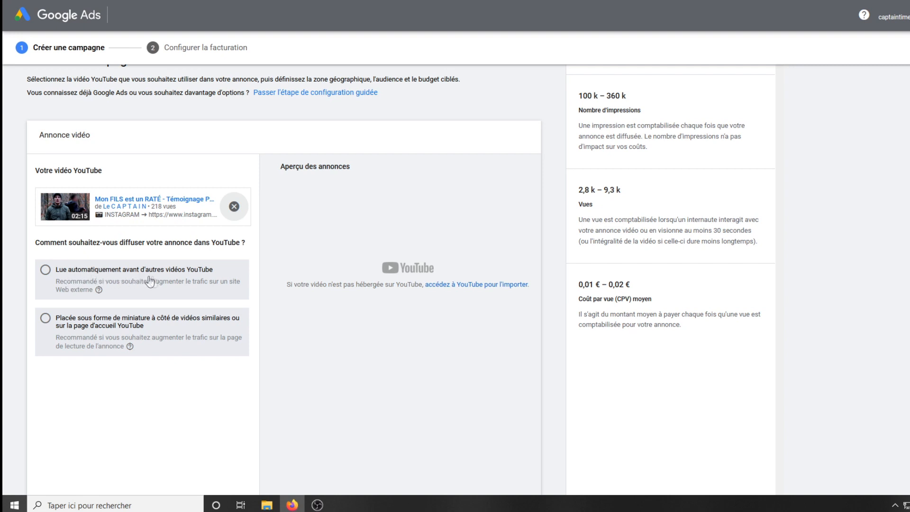
scroll(21, 287, down, 1)
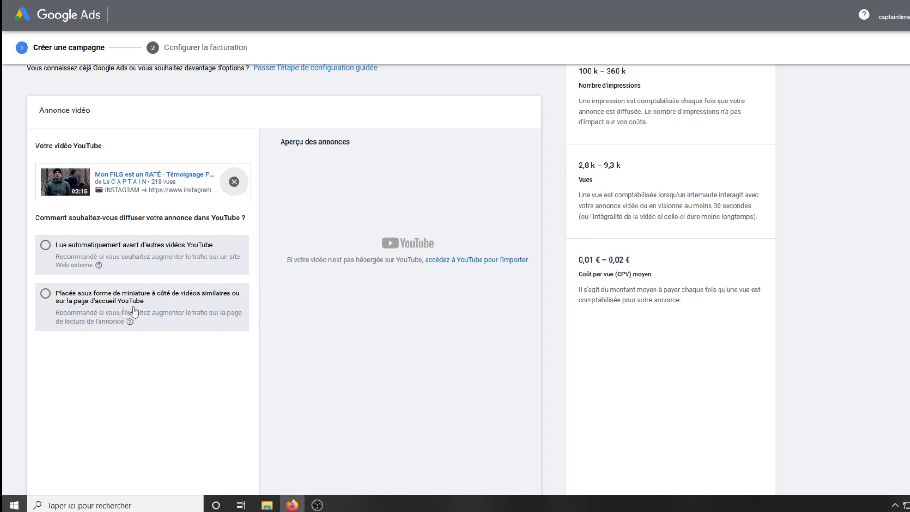
click(43, 300)
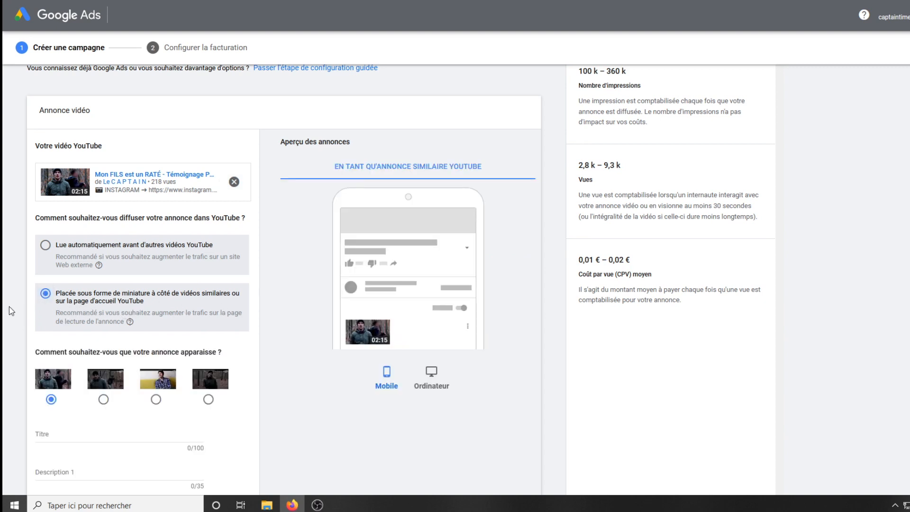
scroll(352, 230, down, 1)
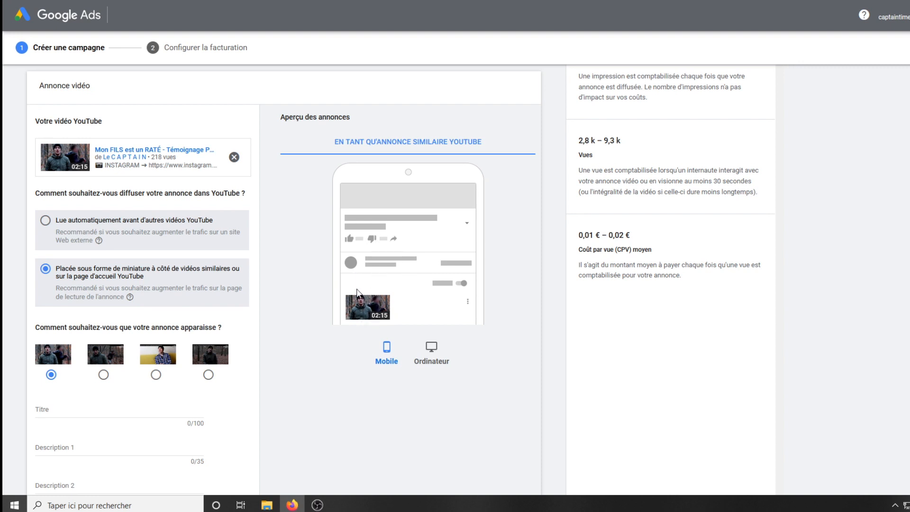
click(432, 355)
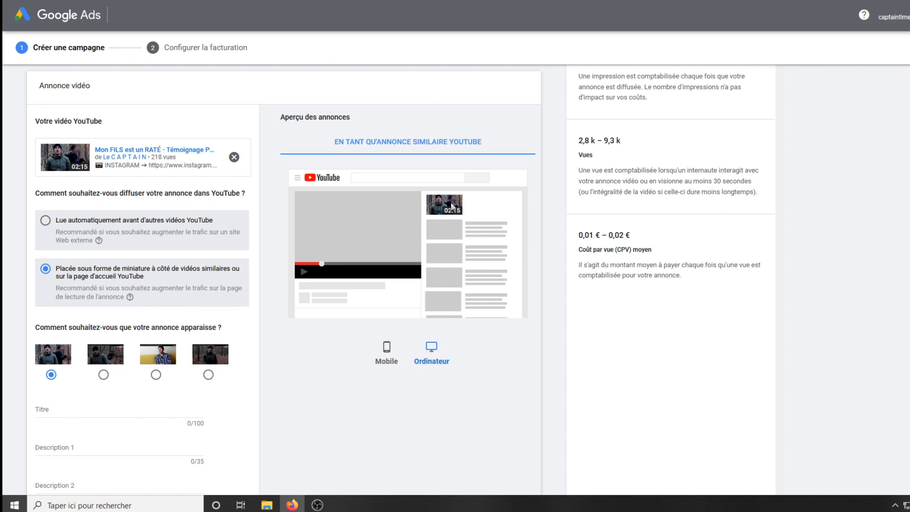
Copy the title "Mon FILS est un RATÉ - Témoignage Poignant d'un Père sur son Enfant (parodie)" from the YouTube video page into the ad's title
scroll(9, 315, down, 3)
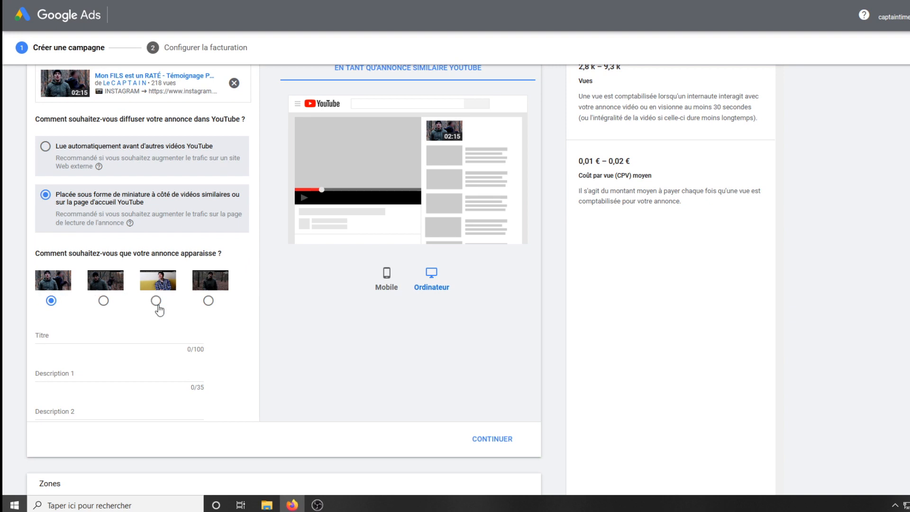
scroll(27, 299, down, 2)
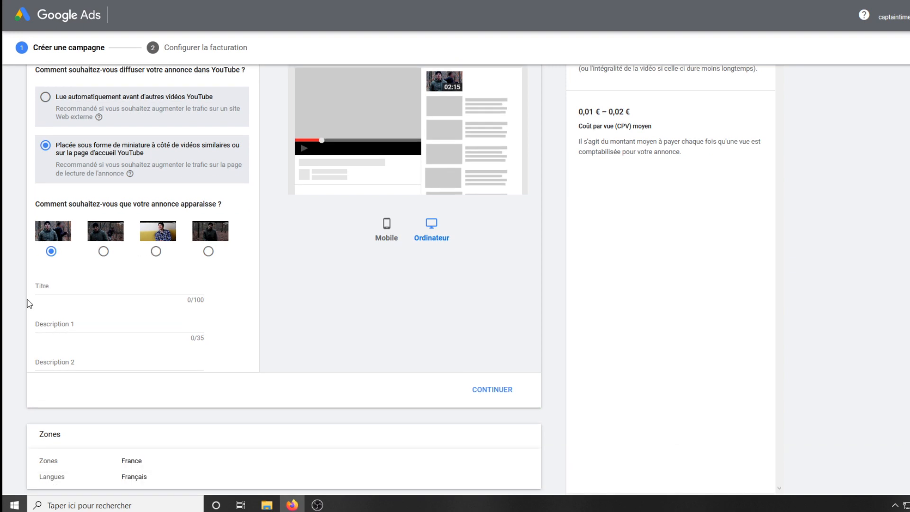
click(67, 290)
click(488, 397)
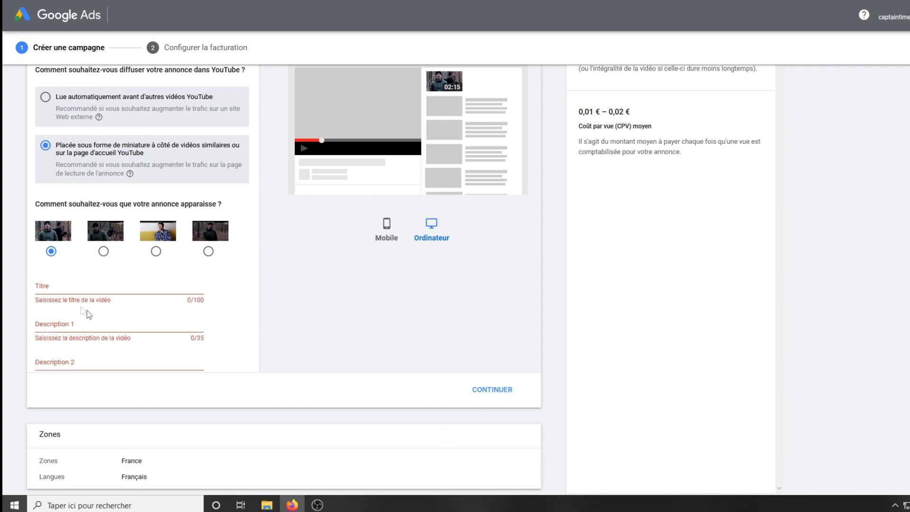
click(63, 290)
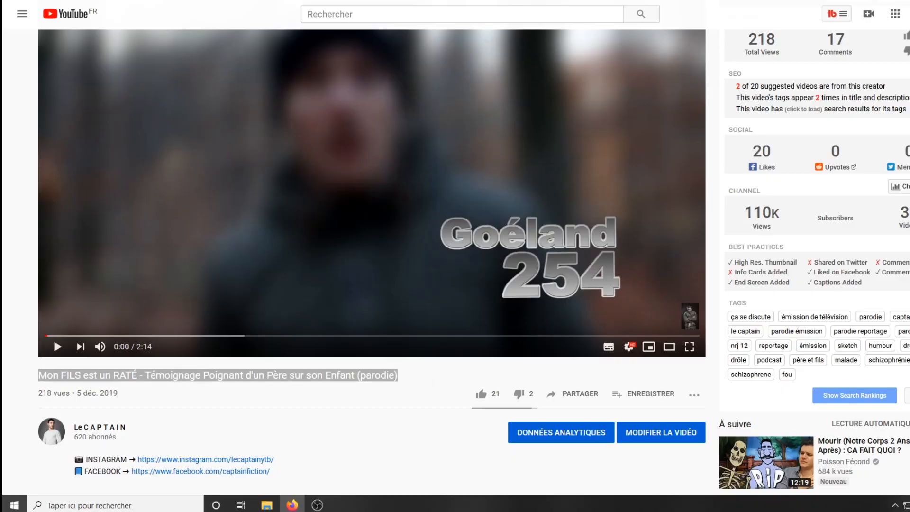
right_click(138, 375)
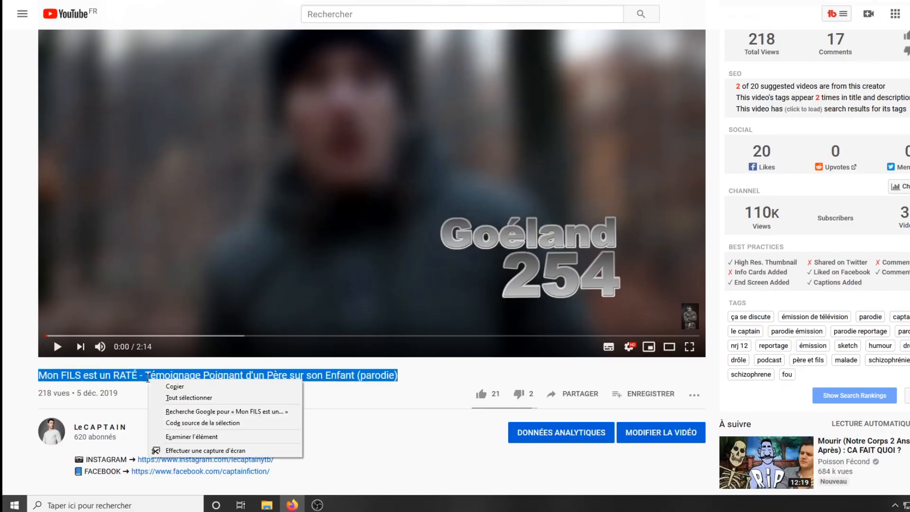
click(171, 388)
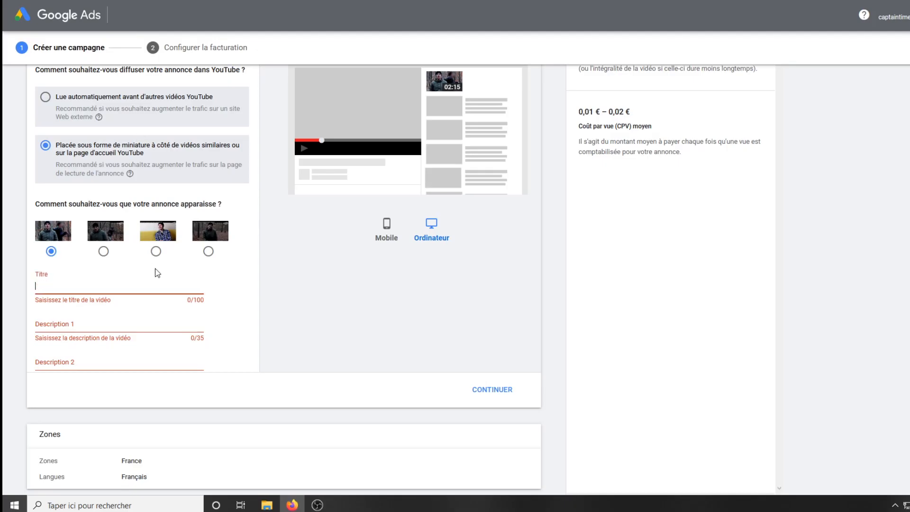
right_click(44, 285)
click(45, 285)
right_click(43, 285)
click(74, 334)
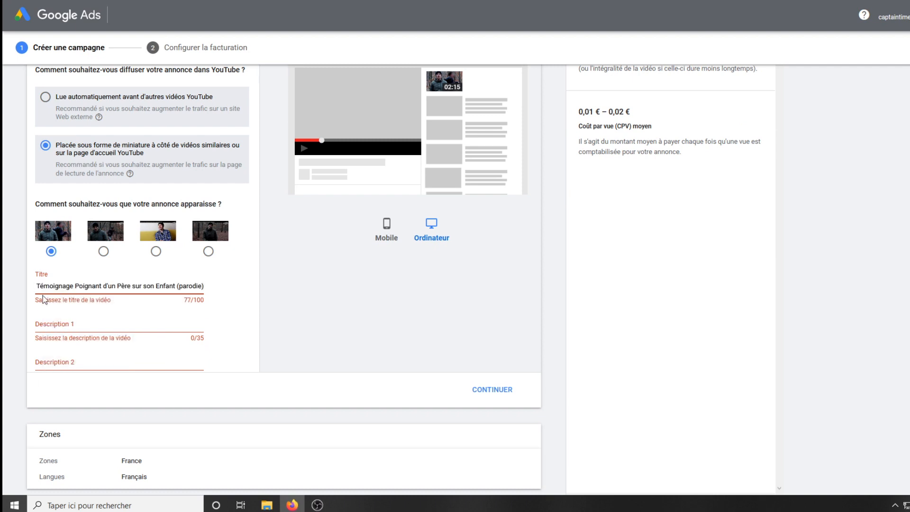
Set Description 1 to "Parodie de reportage." and Description 2 to "Parodie.", and continue to the Zones section
click(48, 324)
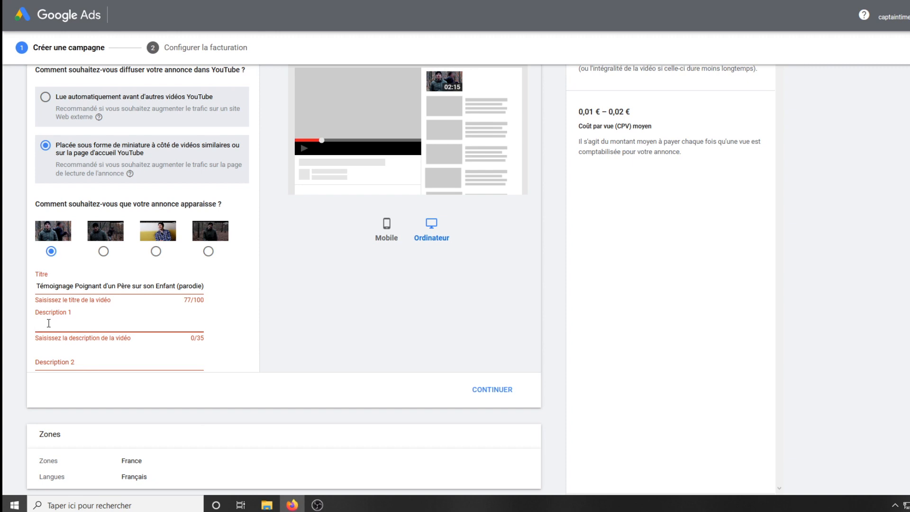
text(Parodie de reportage.)
click(49, 362)
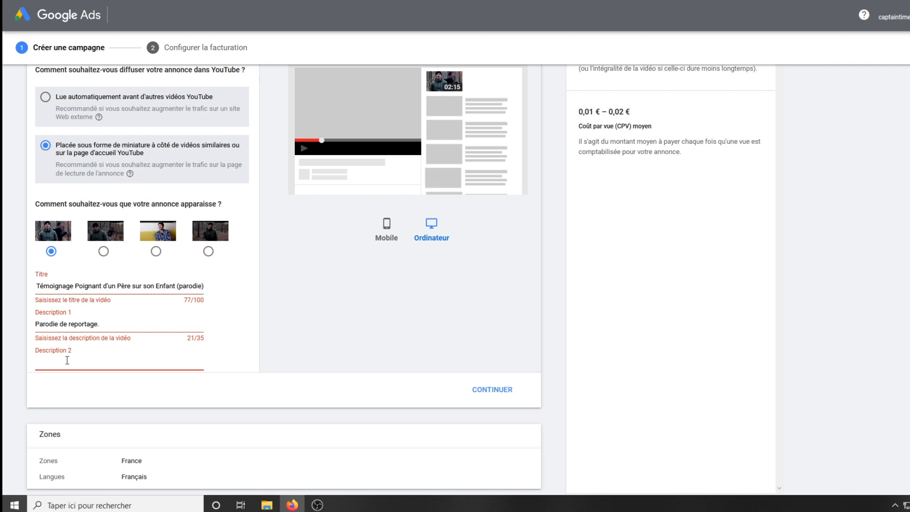
text(Parodie.)
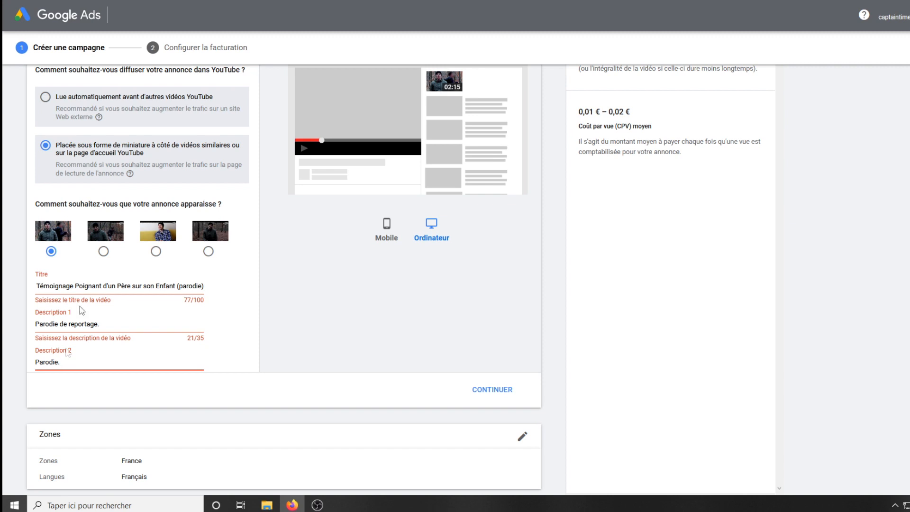
click(486, 397)
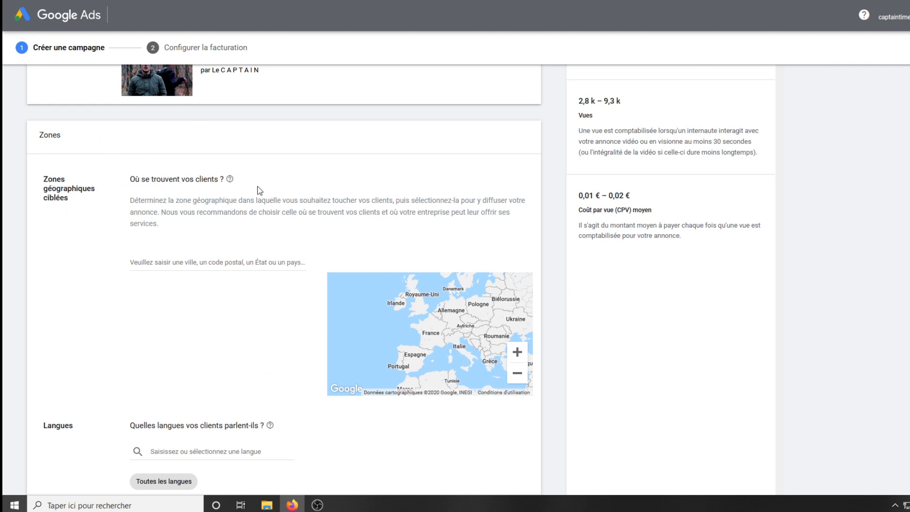
Add the country France as the campaign's targeted geographic zone
scroll(258, 186, down, 1)
click(155, 240)
text(fr)
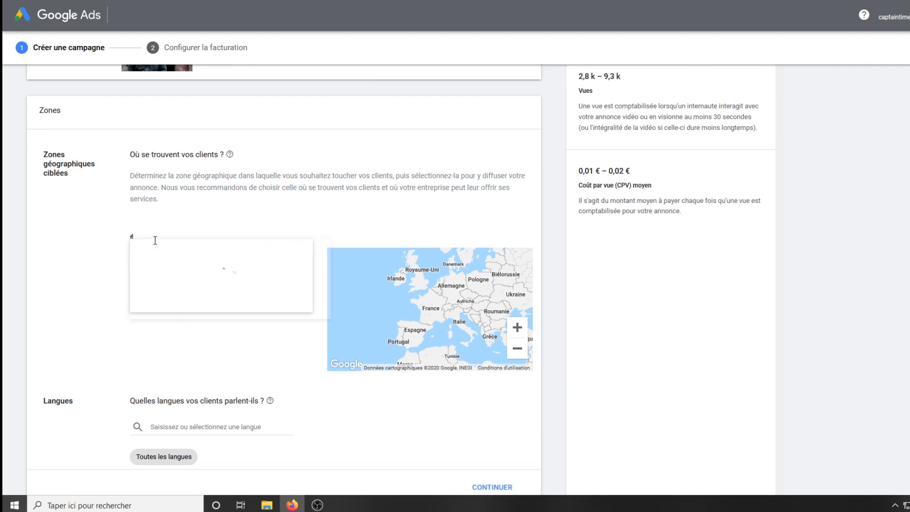
click(147, 259)
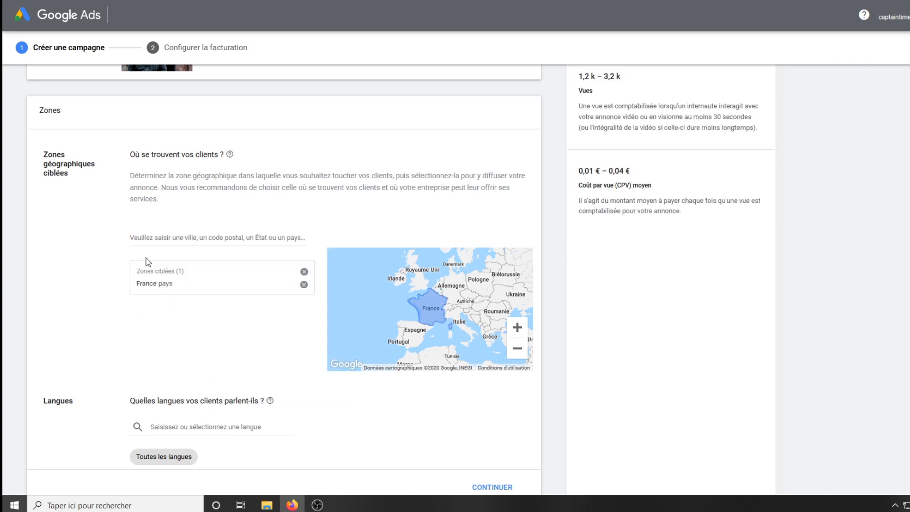
Set the customers' language to Français and continue to the Audience section
scroll(126, 268, down, 3)
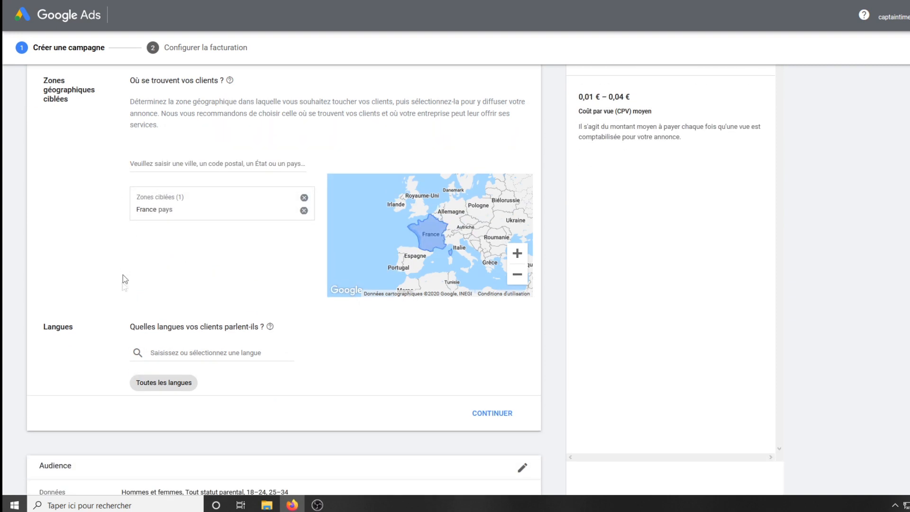
click(172, 353)
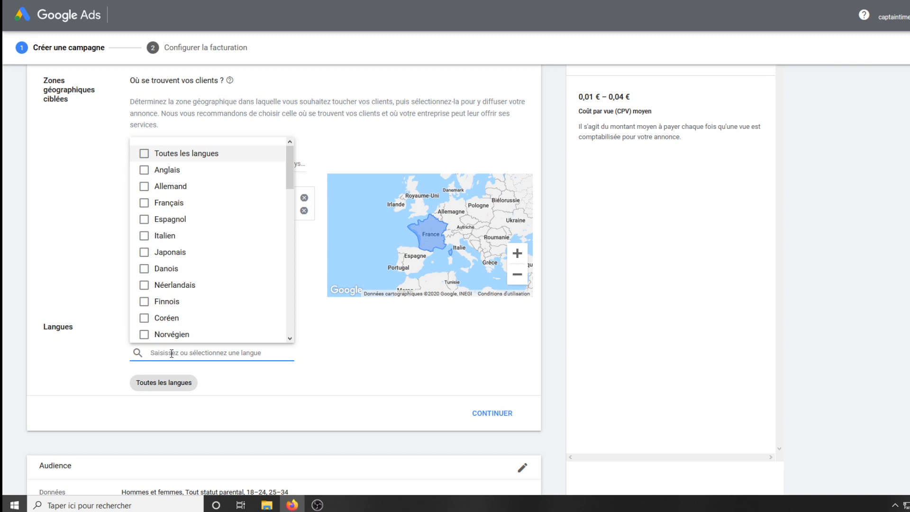
text(fr)
click(144, 378)
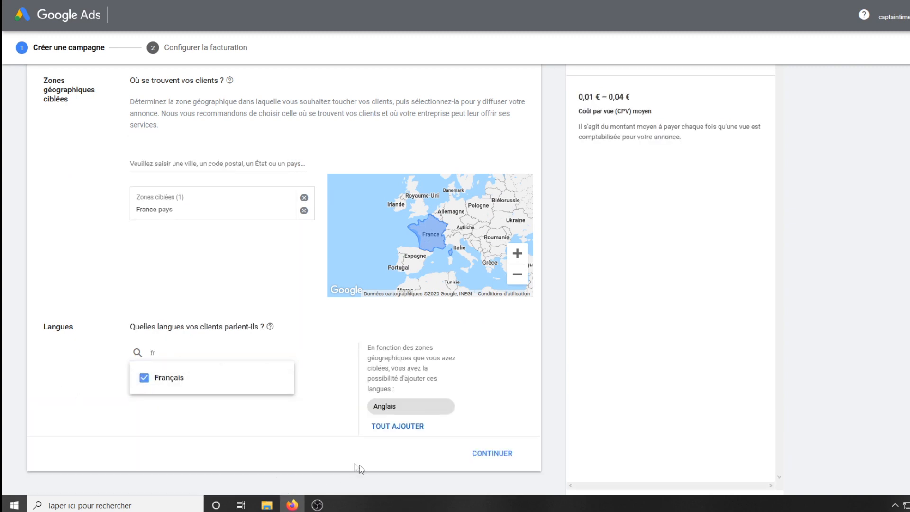
click(187, 413)
scroll(188, 414, down, 1)
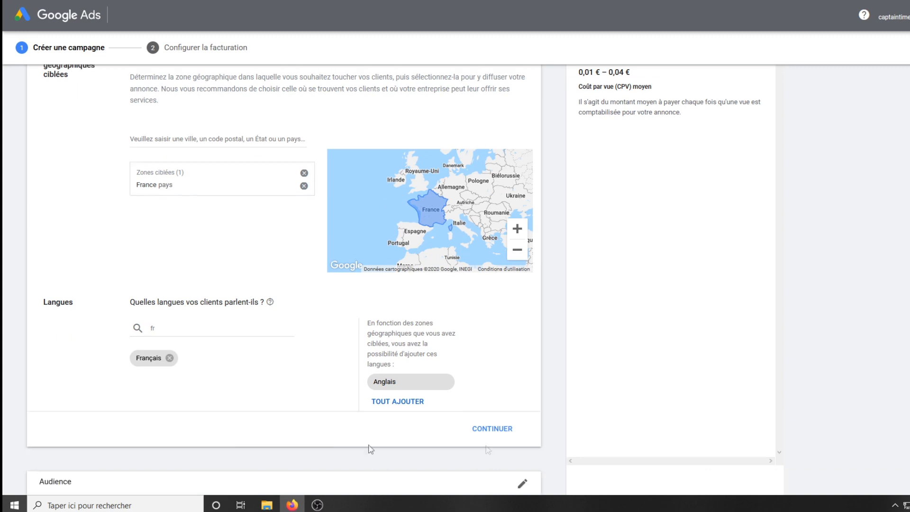
click(507, 431)
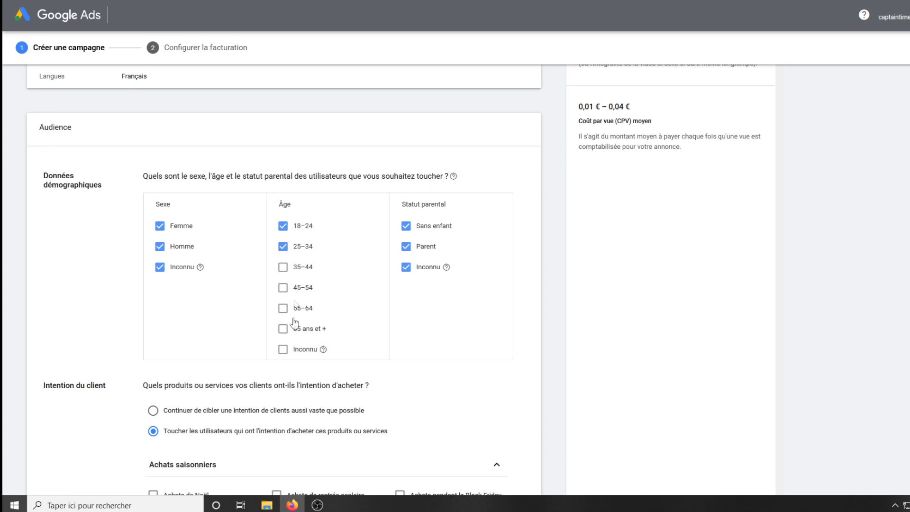
Add the age groups 35–44, 45–54, 55–64, 65 ans et + and Inconnu to the target audience
click(282, 350)
click(283, 329)
click(283, 308)
click(283, 287)
click(283, 267)
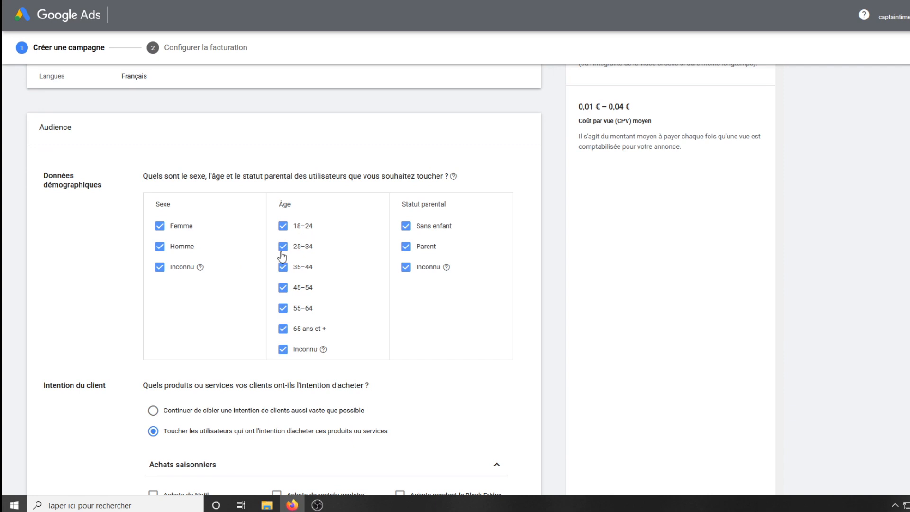
Remove all age groups from 35–44 upward and Inconnu from the audience, keeping only 18–24 and 25–34
click(283, 267)
click(283, 287)
click(283, 308)
click(283, 328)
click(283, 351)
click(283, 329)
click(283, 329)
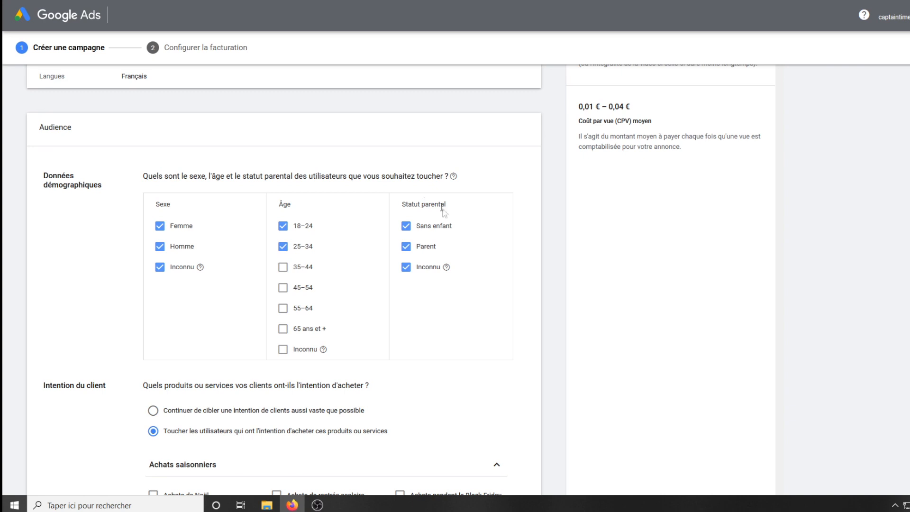
Switch the customer intent to the broadest possible targeting and back to users intending to buy specific products or services
scroll(201, 268, down, 3)
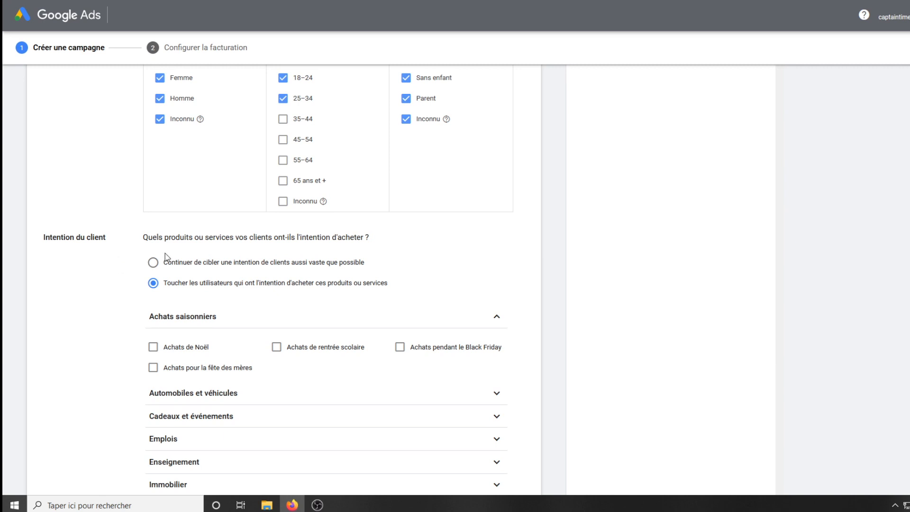
scroll(104, 261, down, 1)
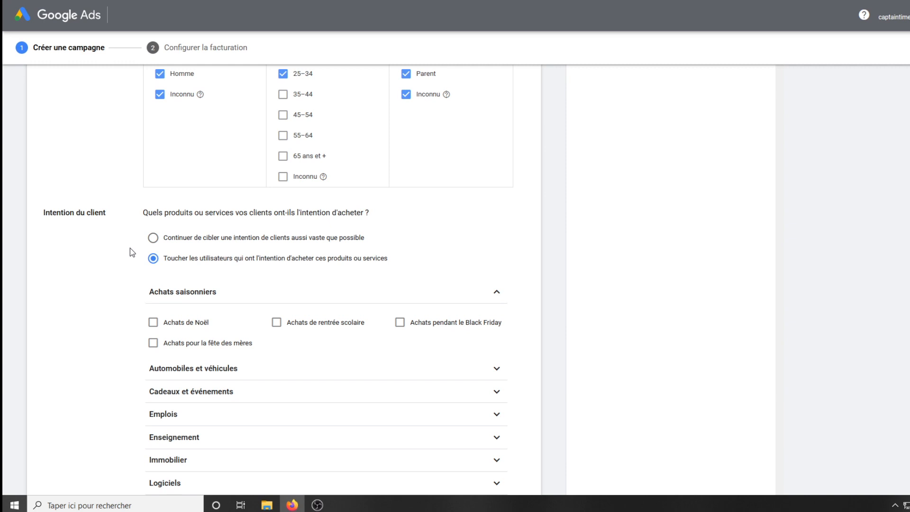
click(150, 241)
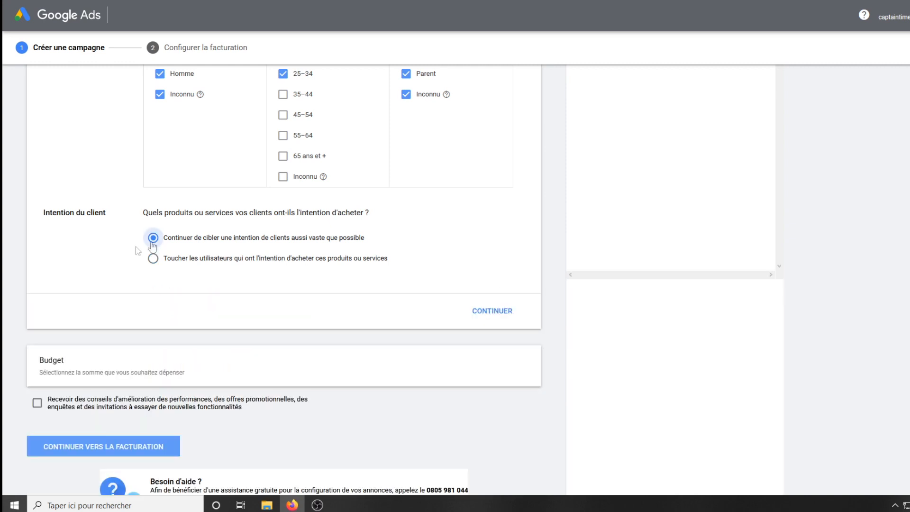
click(153, 258)
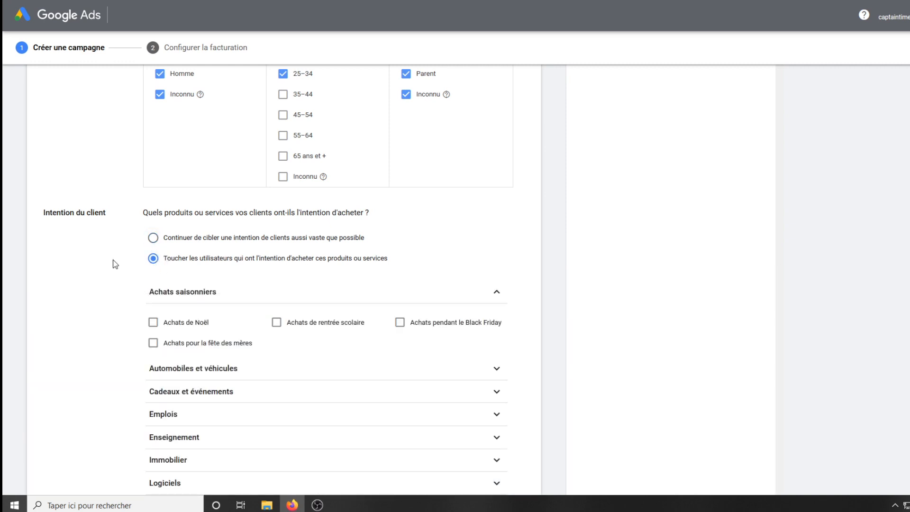
Look through the product and service categories offered for customers' purchase intent, from Achats saisonniers to Électronique grand public
scroll(115, 264, down, 1)
scroll(115, 264, down, 5)
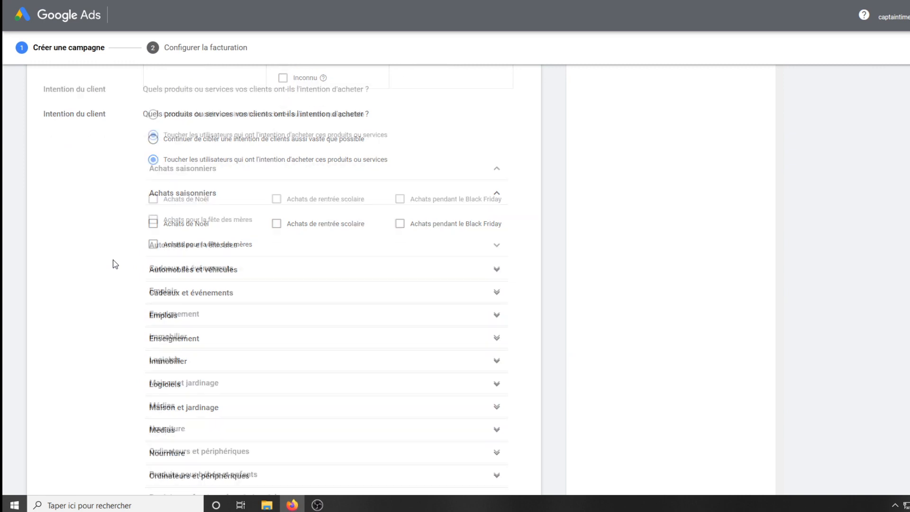
scroll(142, 291, down, 9)
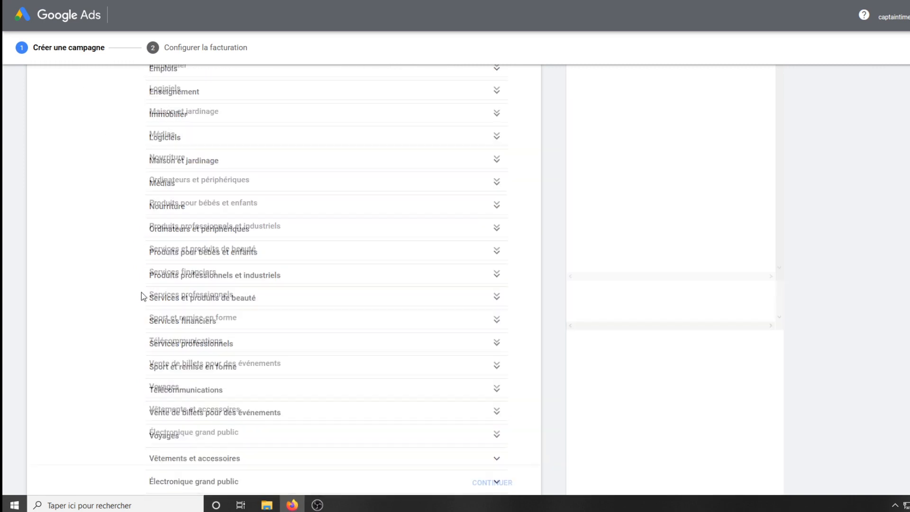
scroll(142, 290, up, 5)
scroll(142, 290, up, 7)
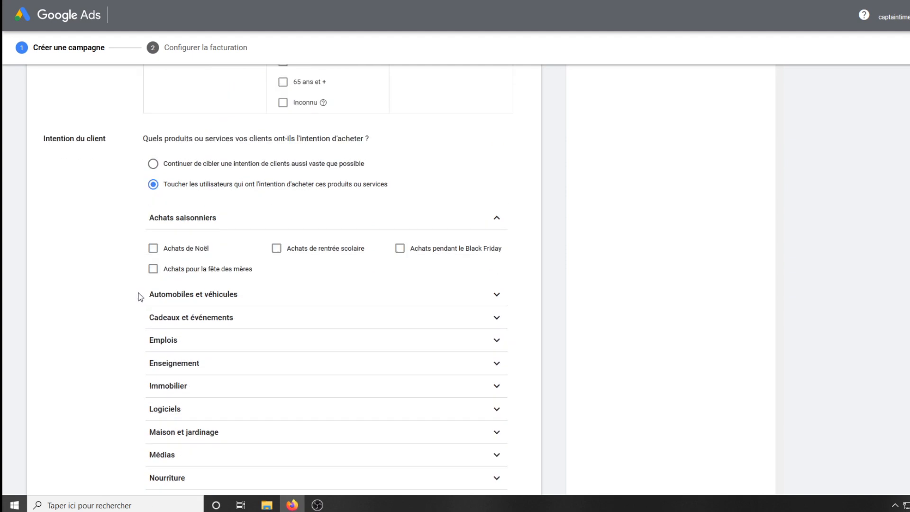
Set the customer intent to the broadest possible targeting and continue to the Budget section
click(153, 164)
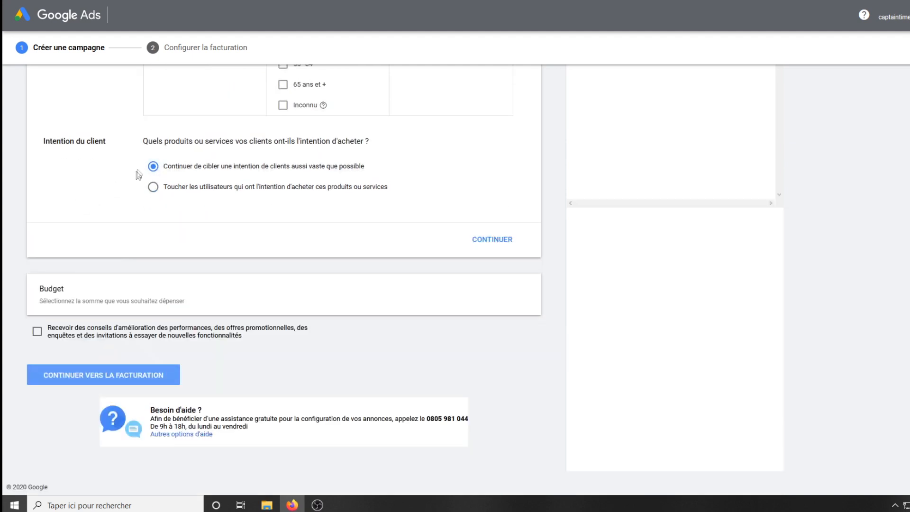
click(152, 187)
scroll(121, 258, down, 4)
scroll(120, 256, up, 5)
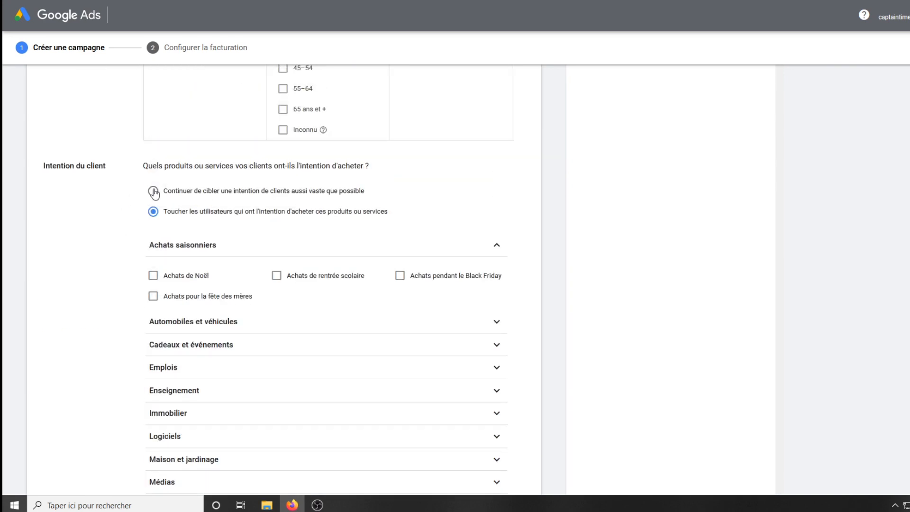
click(151, 191)
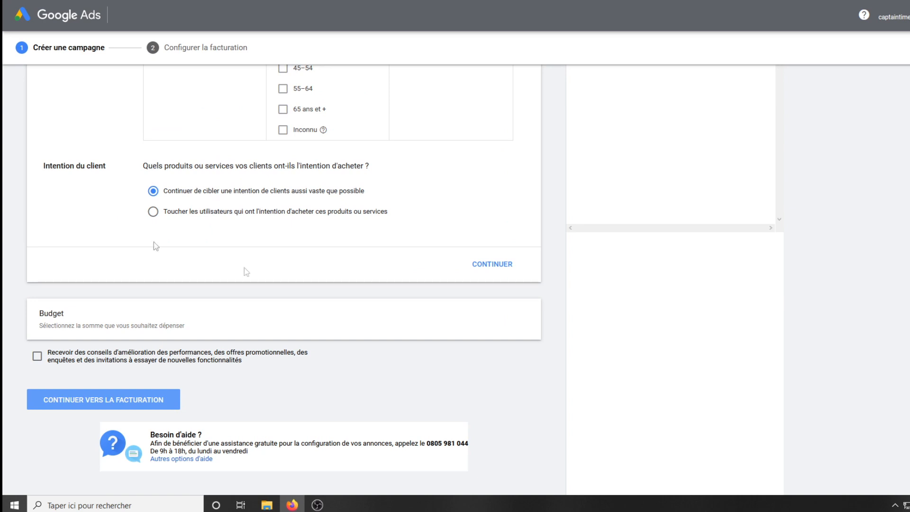
click(474, 265)
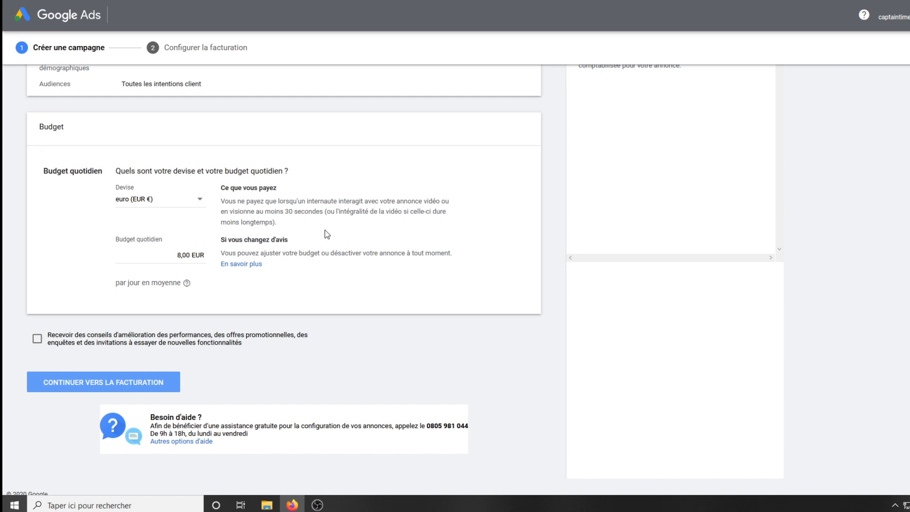
Set the daily budget to 17 EUR after consulting the calculation in the Calculator app, and continue to billing
scroll(326, 233, down, 1)
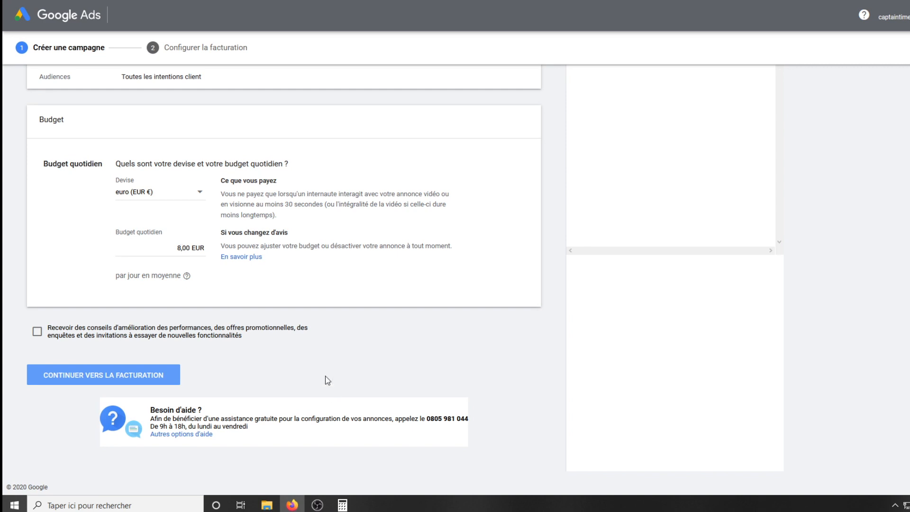
click(343, 505)
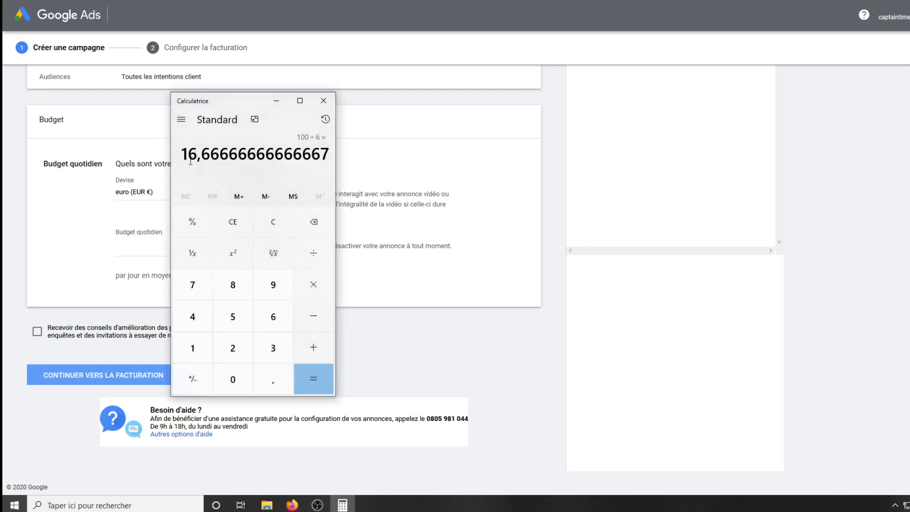
click(39, 255)
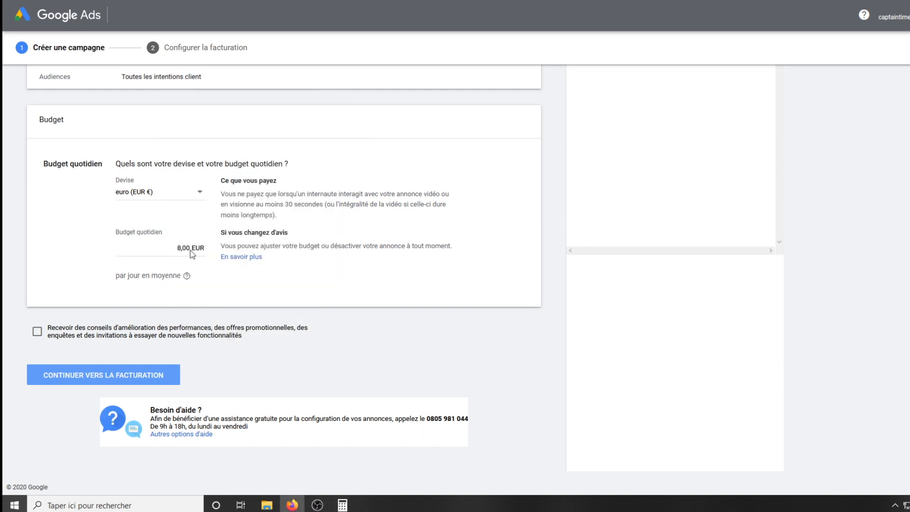
drag(180, 248, 152, 251)
text(17)
drag(75, 243, 80, 250)
click(75, 224)
click(160, 378)
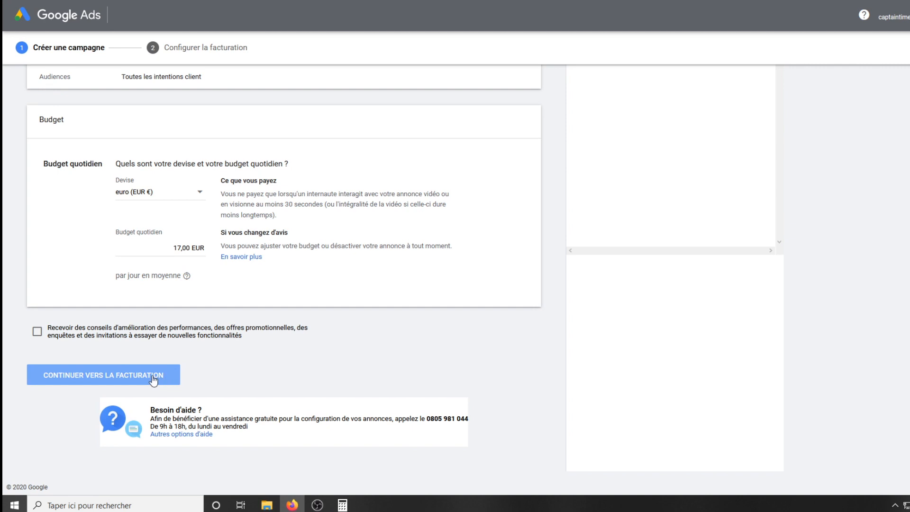